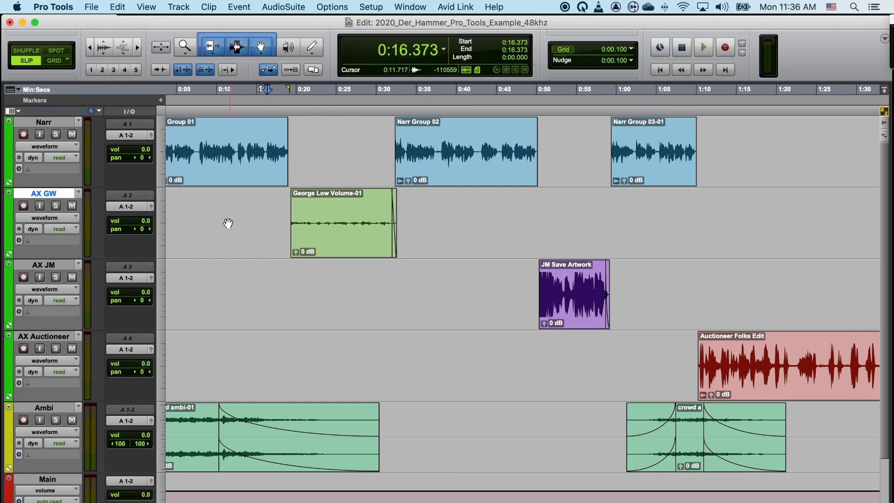
- Ride the Narr volume fader while playing from about 0:02.5, then replay from 0:40
left_click(132, 150)
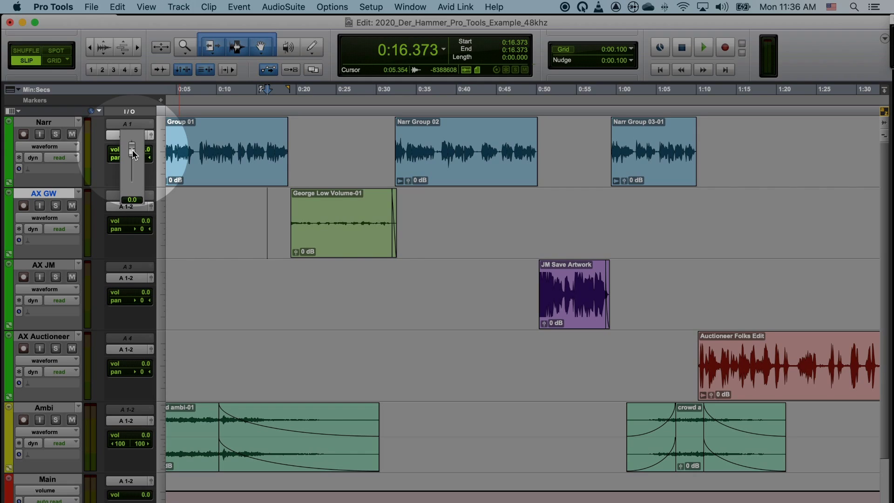
mouse_move(132, 150)
left_mouse_down()
mouse_move(133, 141)
mouse_move(133, 165)
mouse_move(134, 151)
left_mouse_up()
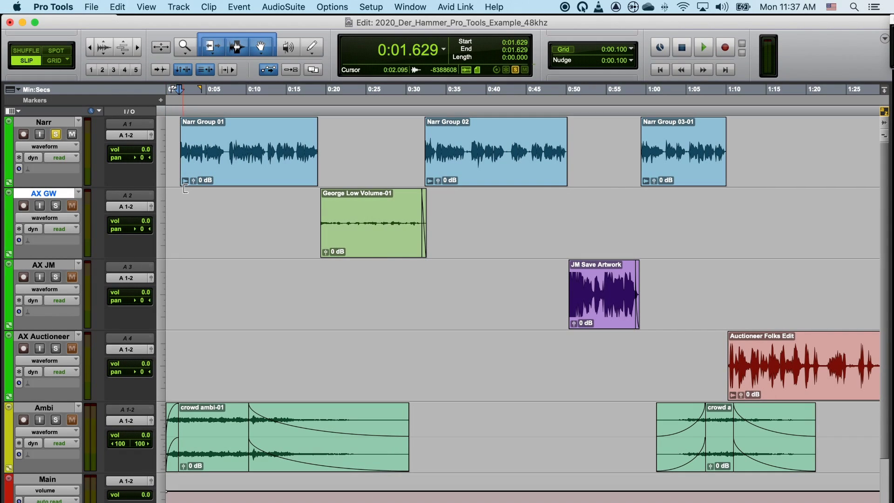
left_click(186, 196)
key("space")
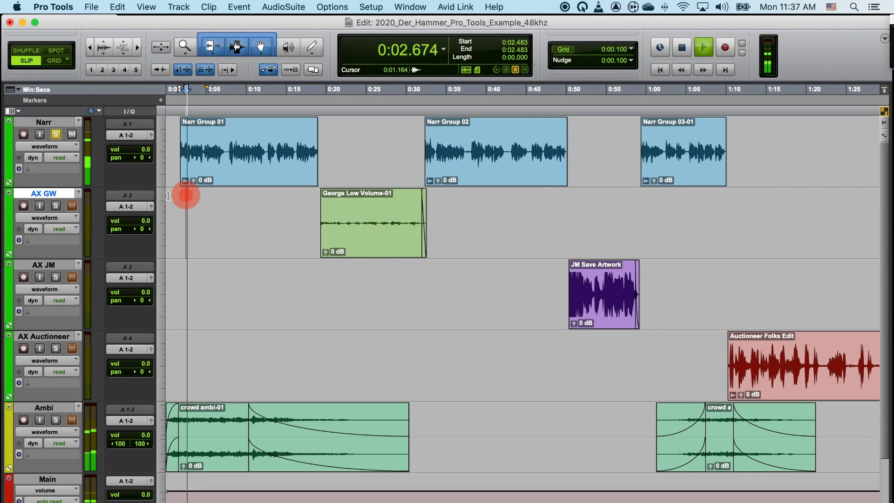
left_click_drag(131, 157, 146, 130)
key("space")
left_click(486, 198)
key("space")
key("space")
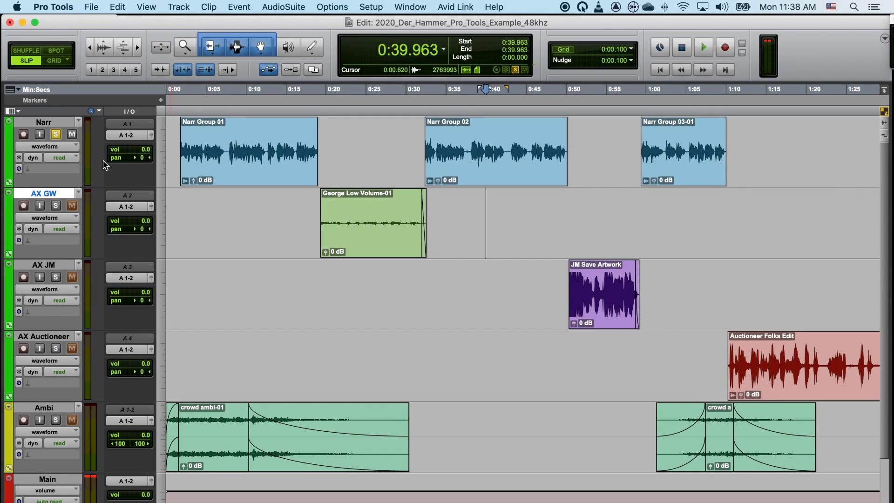
- Pull the Narr volume down to -53.9 dB while playing Narr Group 01
left_click(192, 136)
key("space")
left_click_drag(126, 150, 128, 186)
key("space")
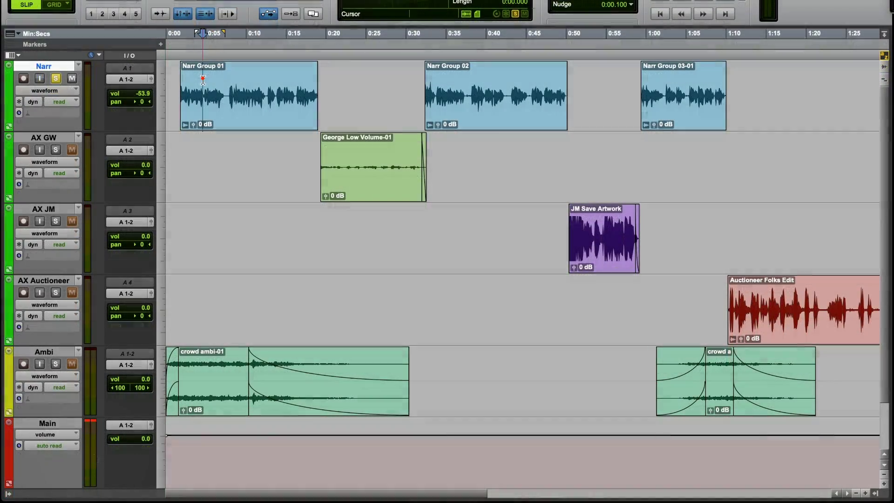
- Bring the Narr volume back up to -31.0 dB while listening to the narration
left_click(200, 86)
key("space")
left_click(139, 108)
mouse_move(139, 98)
left_mouse_down()
mouse_move(142, 65)
mouse_move(139, 88)
left_mouse_up()
key("space")
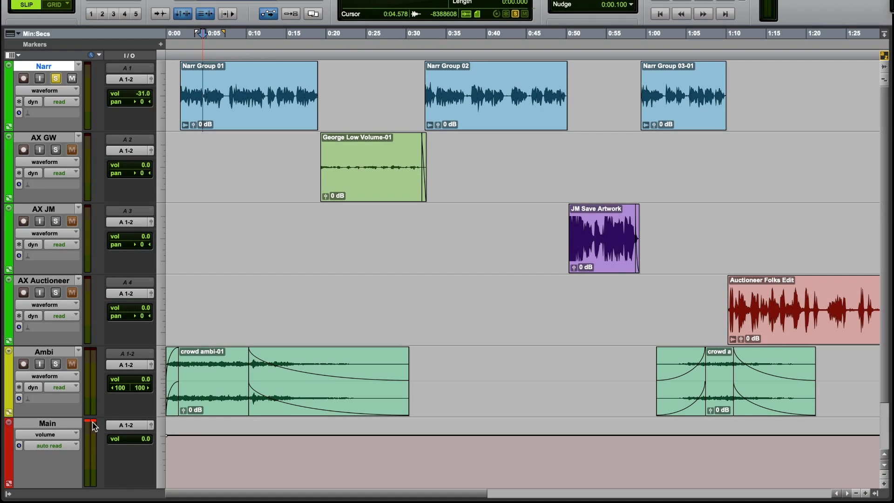
- Clear the Main clipping warning and show Narr's volume line from about 0:06
left_click(92, 421)
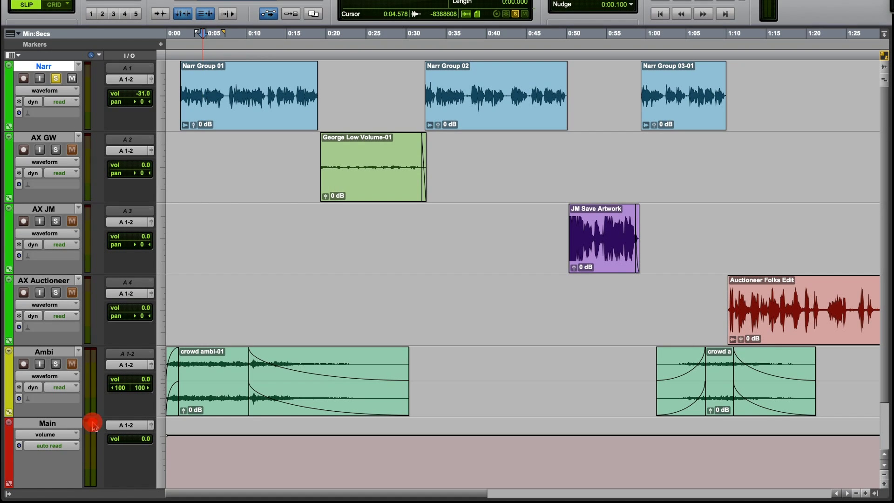
left_click(231, 79)
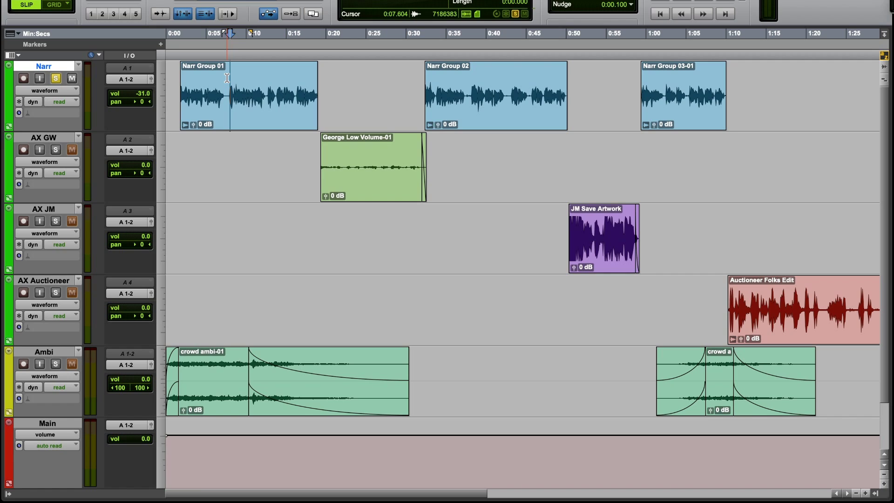
key("ctrl+minus")
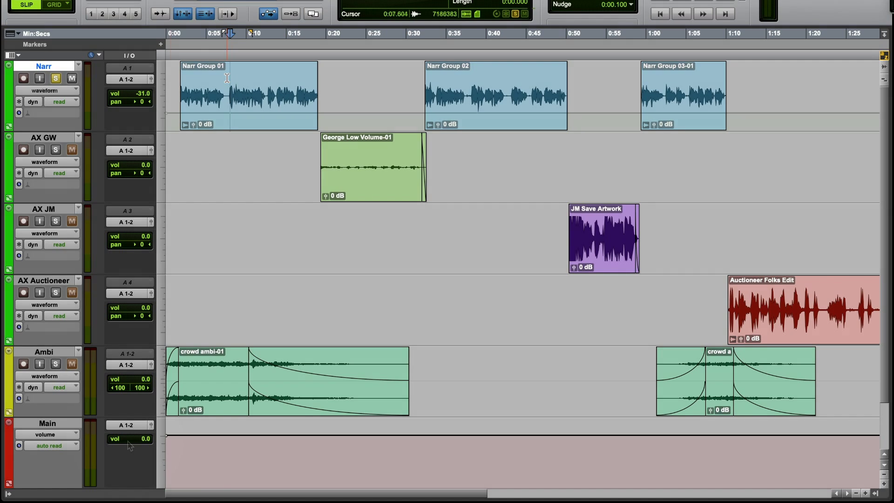
- Unsolo the Narr track and demonstrate lowering the Main output fader
key("shift+s")
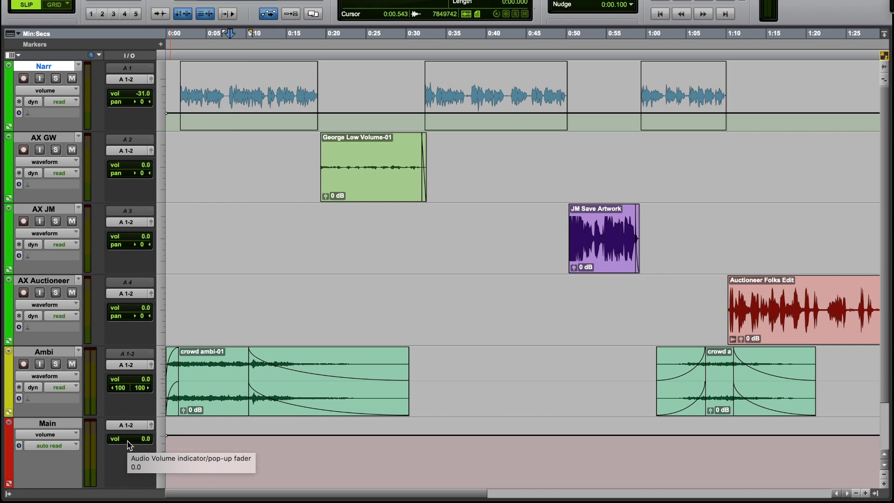
left_click(129, 445)
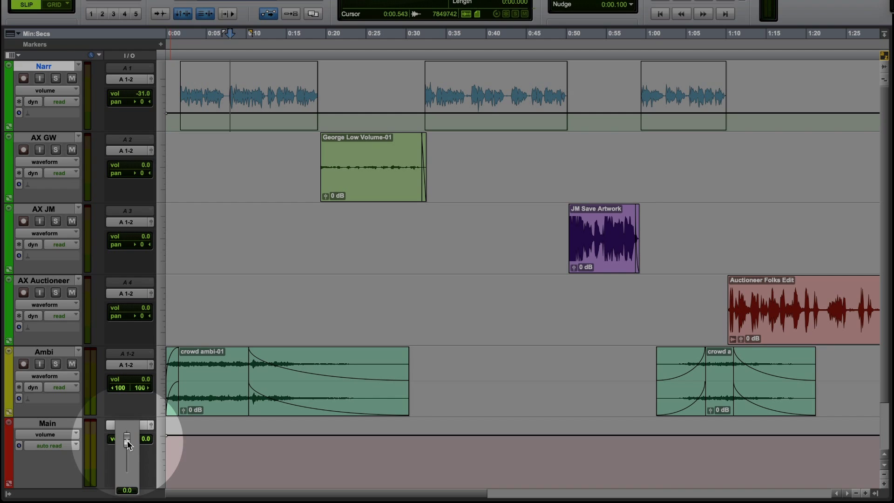
mouse_move(127, 440)
left_mouse_down()
mouse_move(129, 464)
mouse_move(128, 448)
left_mouse_up()
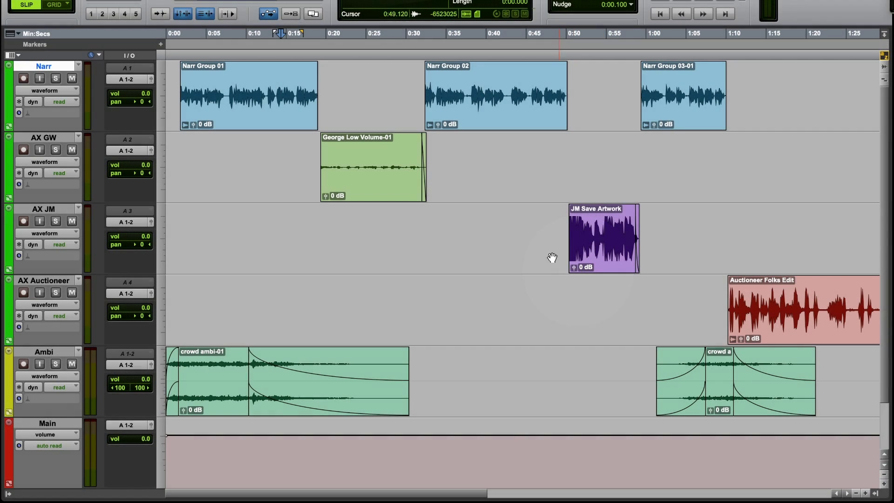
left_click(326, 197)
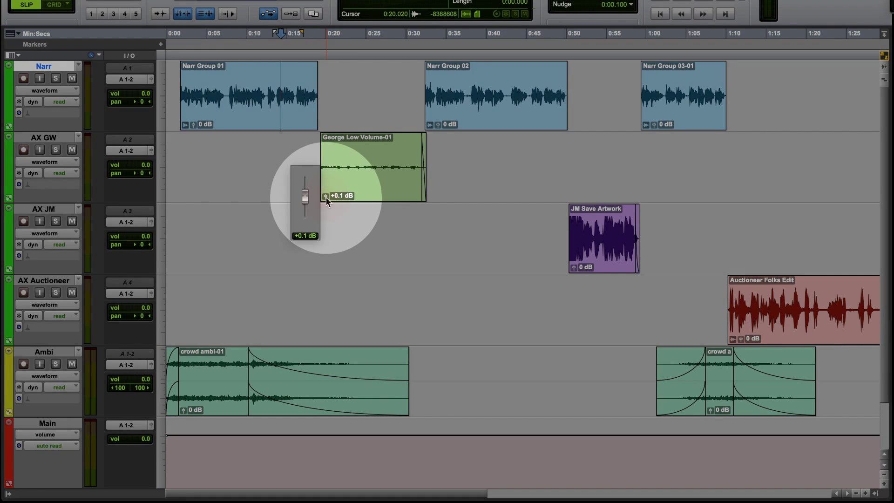
mouse_move(326, 198)
left_mouse_down()
mouse_move(326, 189)
mouse_move(325, 221)
mouse_move(326, 197)
left_mouse_up()
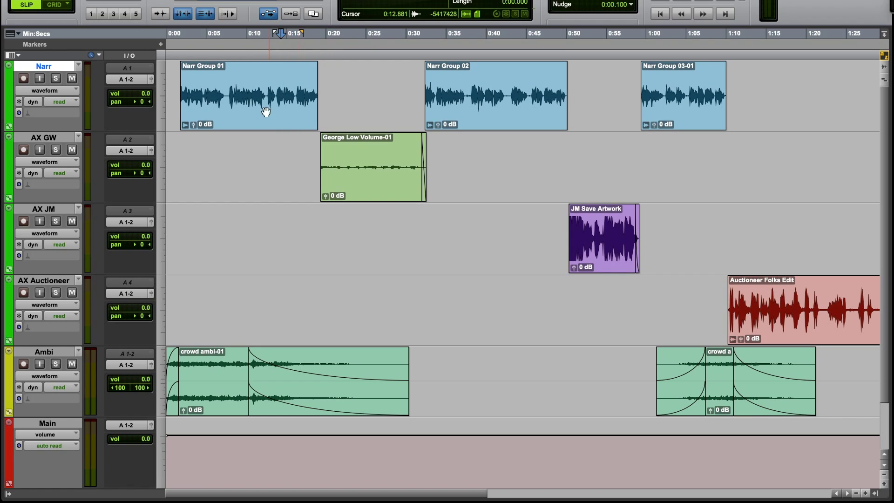
- Audition the quiet George Low Volume clip on AX GW from about 0:15.5
left_click_drag(334, 154, 396, 160)
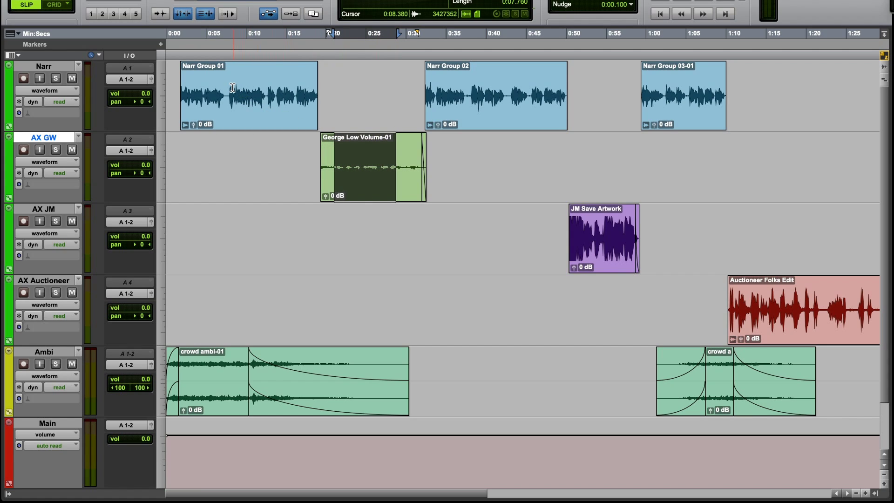
left_click_drag(232, 91, 281, 89)
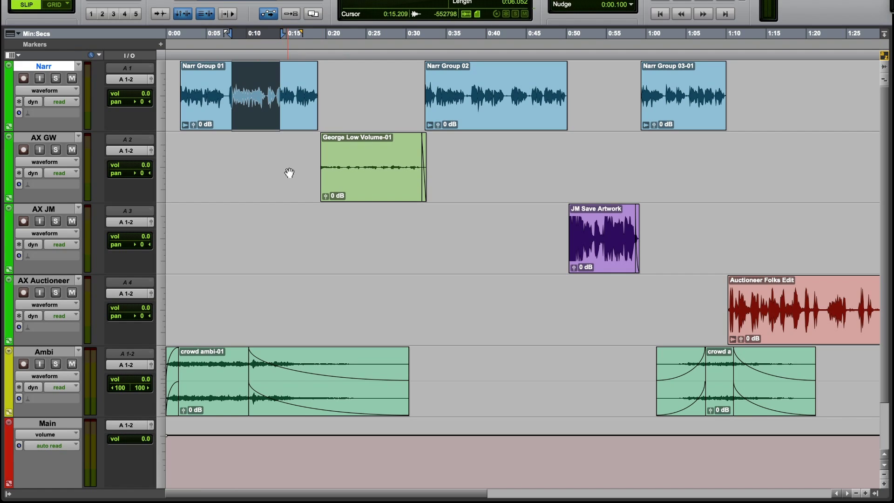
left_click(295, 152)
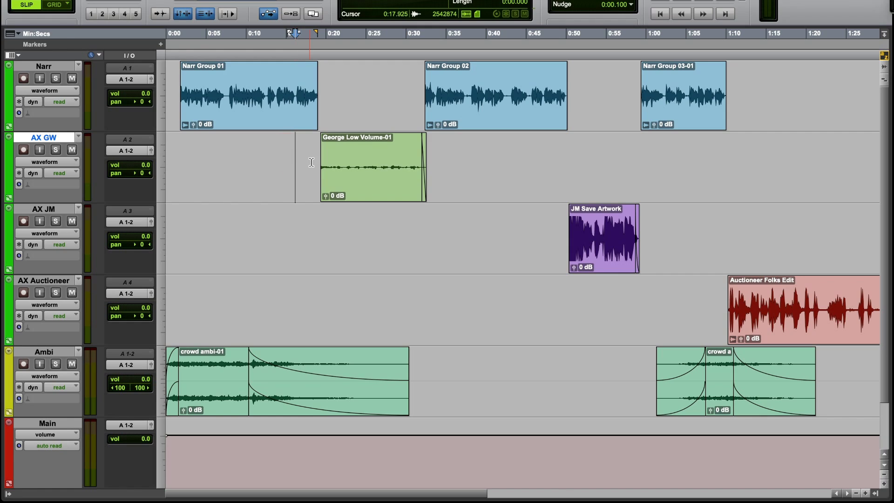
key("space")
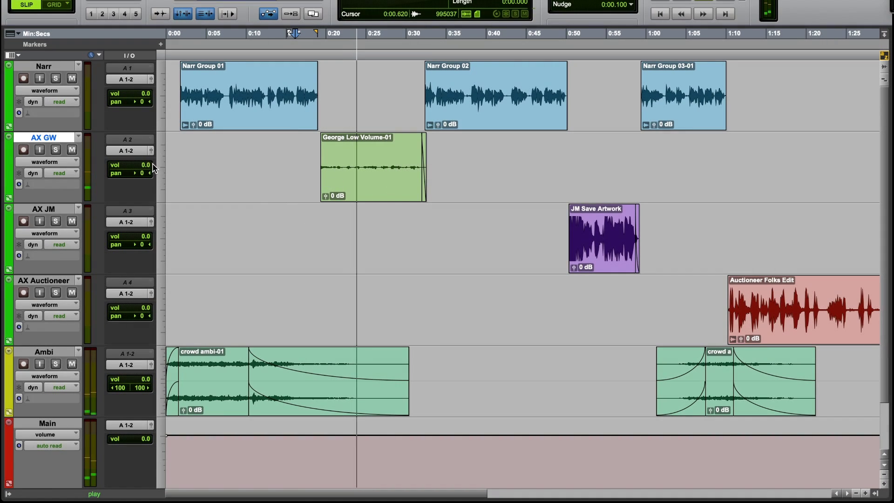
key("space")
- Raise the AX GW volume to +12.0 dB and replay the George clip from 0:17
left_click(131, 165)
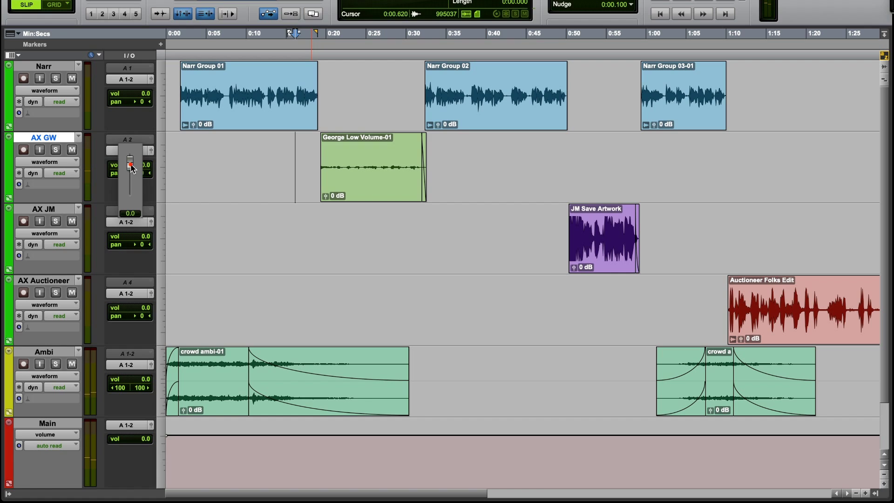
left_click_drag(130, 163, 134, 147)
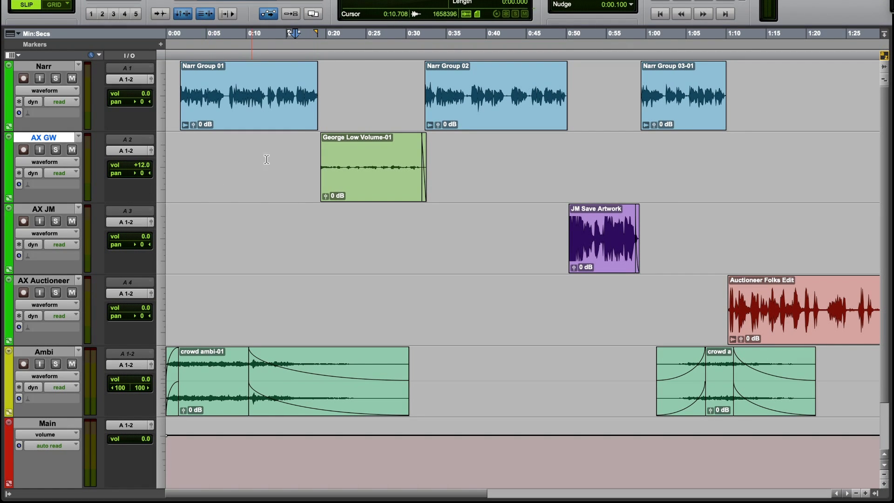
left_click(306, 151)
key("space")
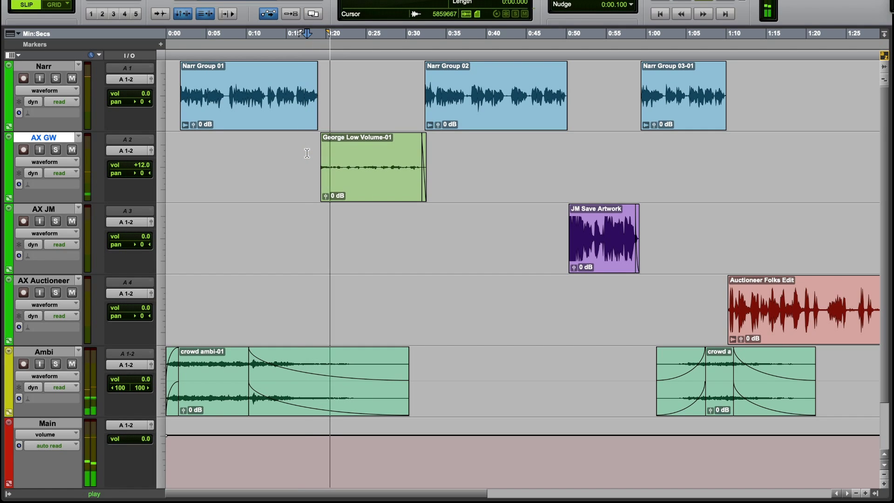
key("space")
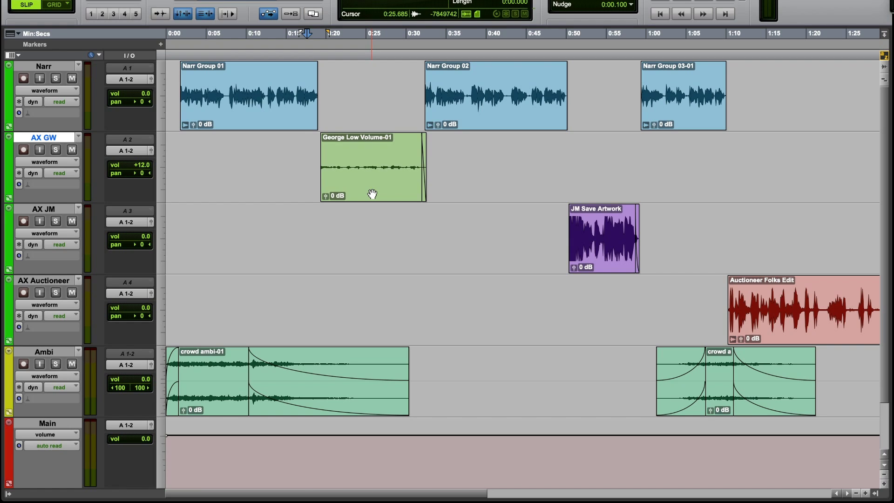
- Place George Low Volume from the clip list on AX GW at 0:39, then reset AX GW to 0.0
left_click(875, 493)
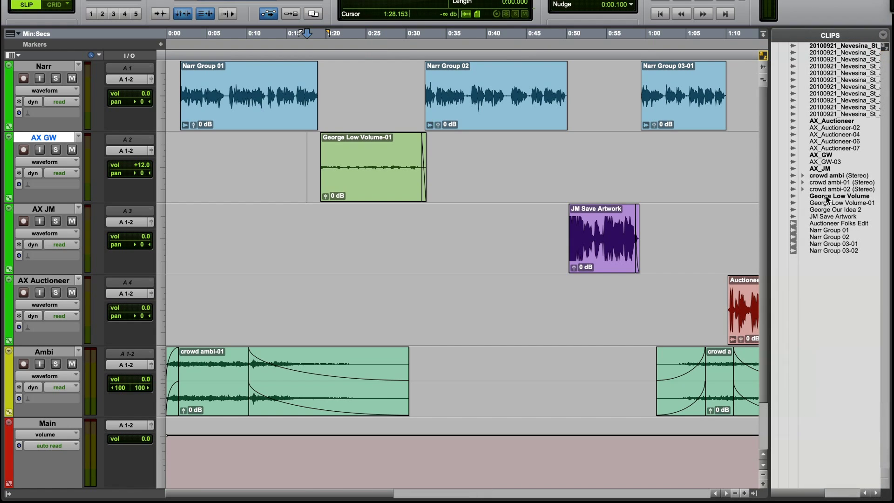
left_click_drag(827, 198, 489, 166)
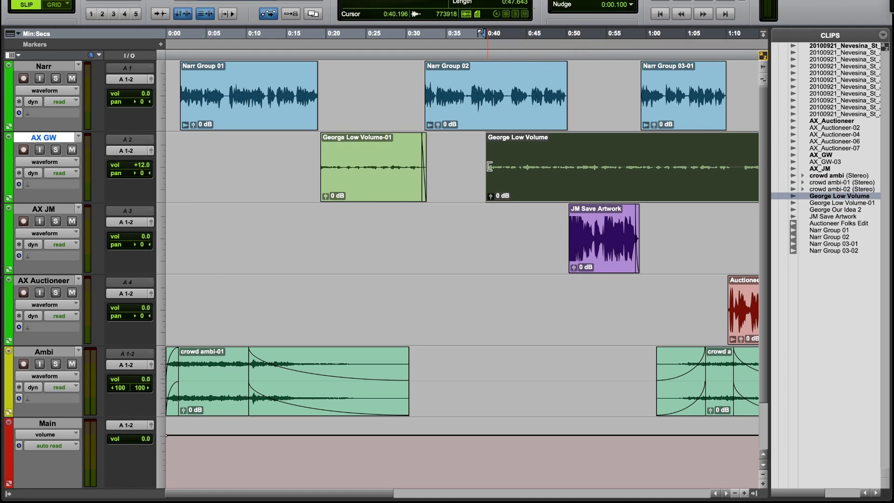
scroll(489, 167, "right", 5)
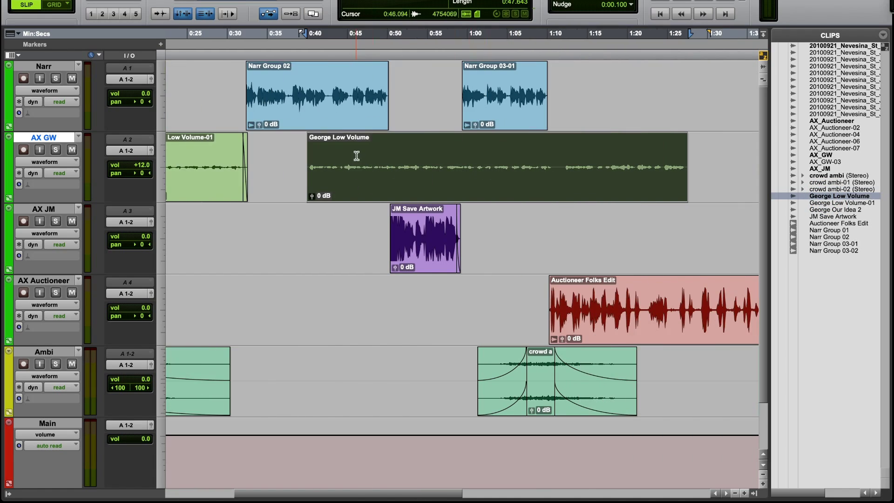
left_click(356, 155)
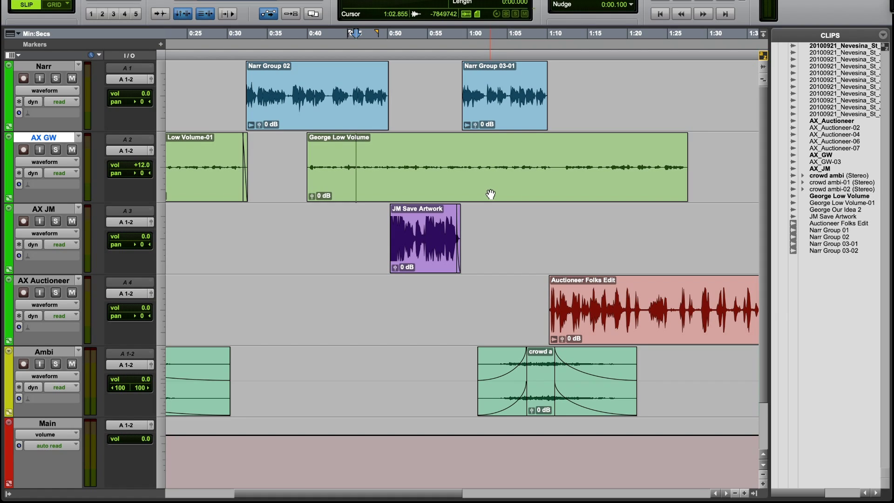
left_click(142, 165, "alt")
- Boost the George clip's gain, solo AX GW, and audition from inside the clip
left_click_drag(312, 196, 321, 188)
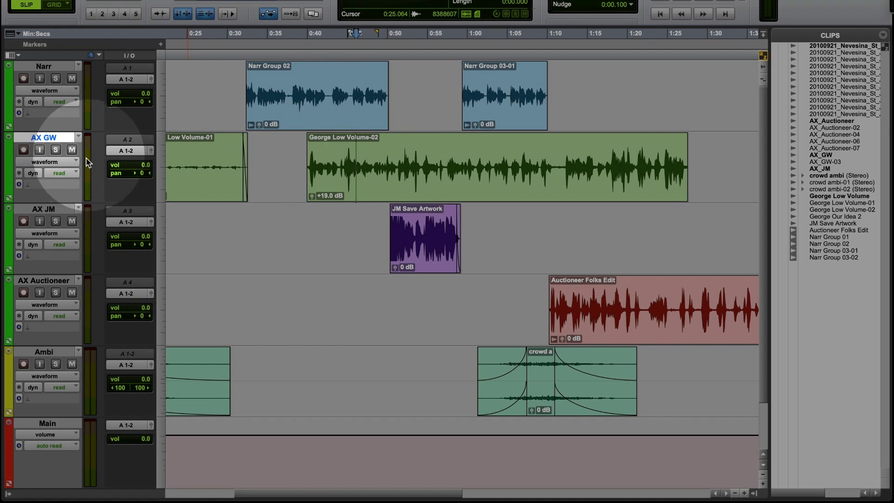
key("shift+s")
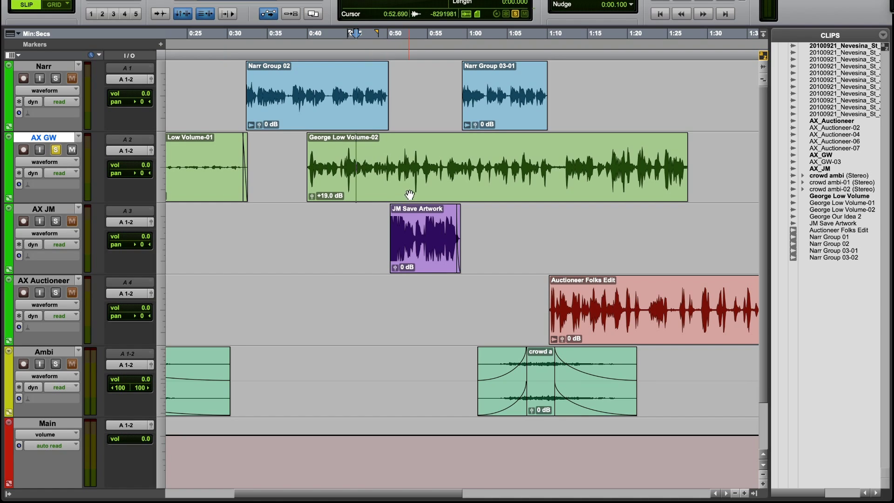
left_click(342, 154)
key("space")
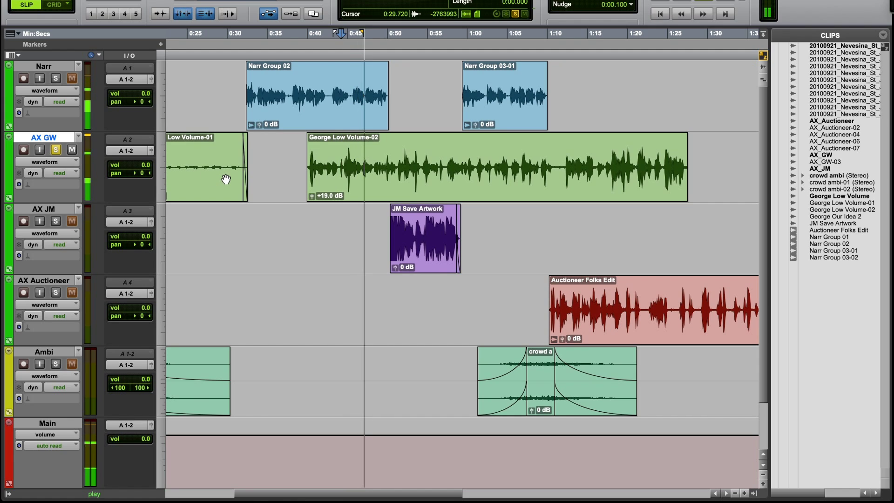
key("space")
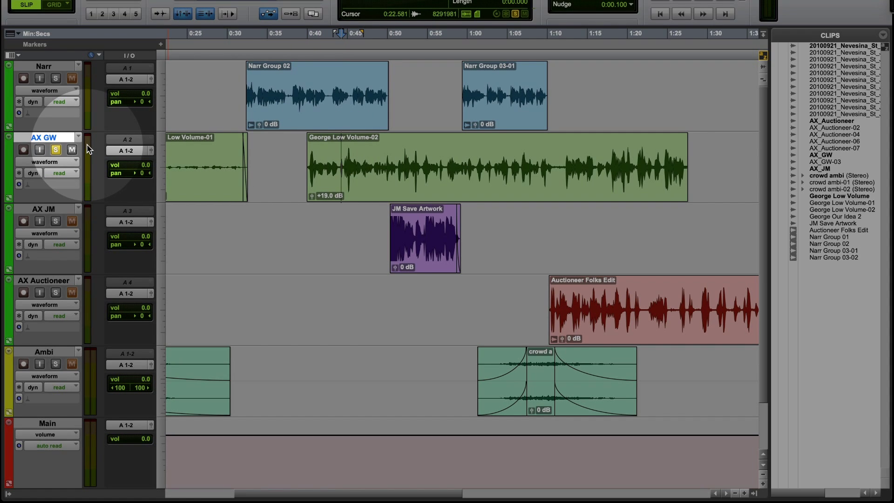
- Replay, then pull the George clip gain back down to +15.0 dB and listen again
key("space")
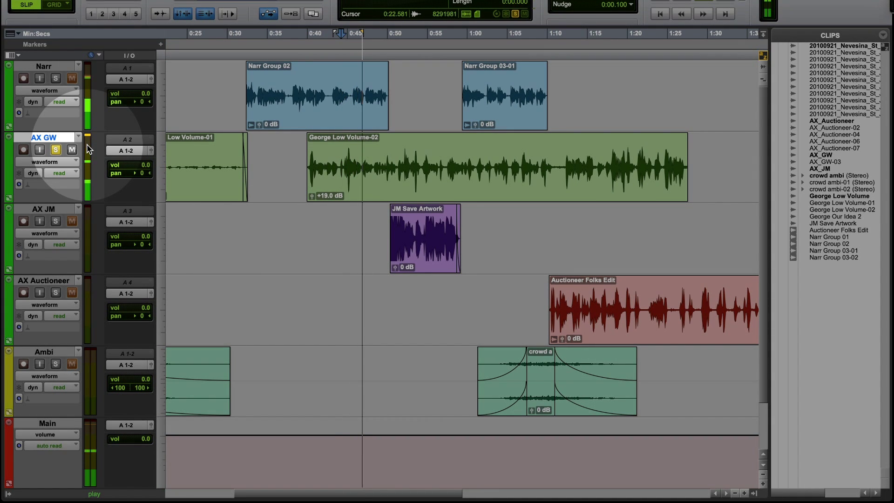
key("space")
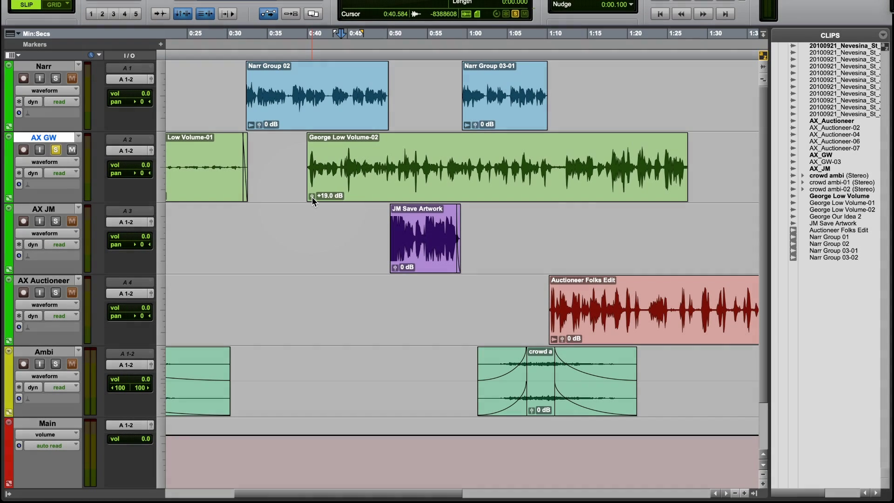
left_click_drag(312, 197, 314, 199)
key("space")
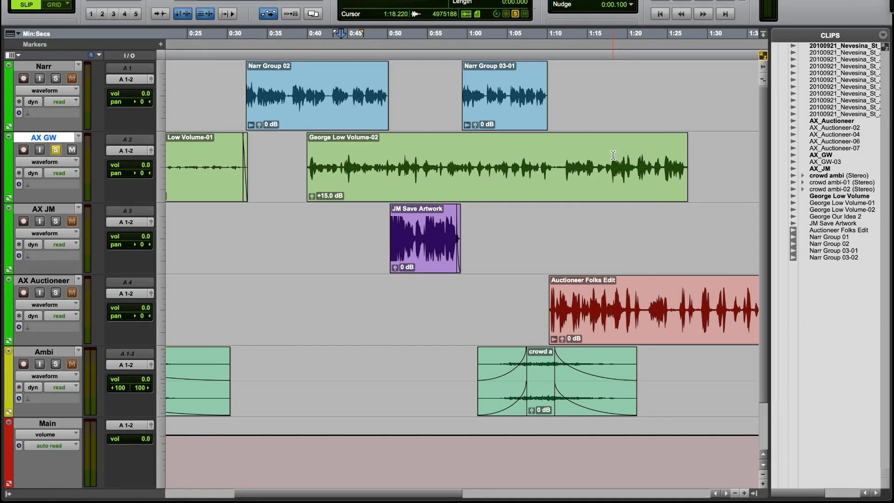
- Audition the George clip from about 1:17 and set an edit point near 1:02.7
left_click(613, 154)
key("space")
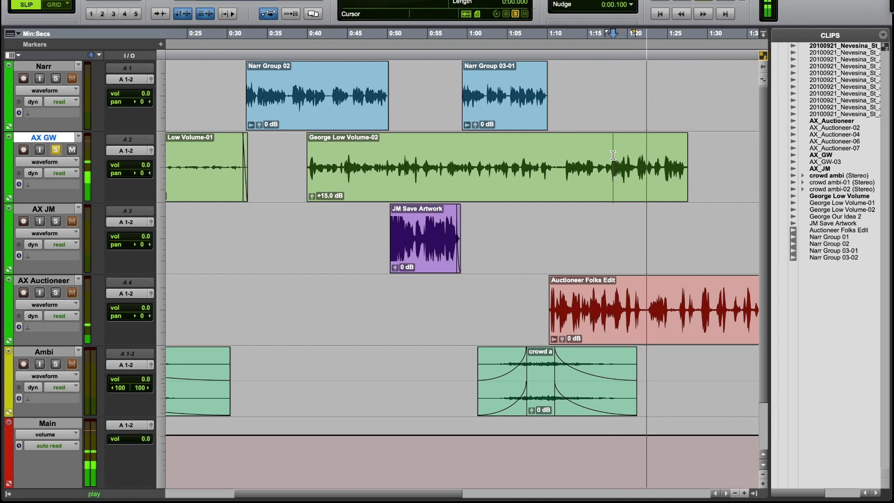
key("space")
left_click(489, 161)
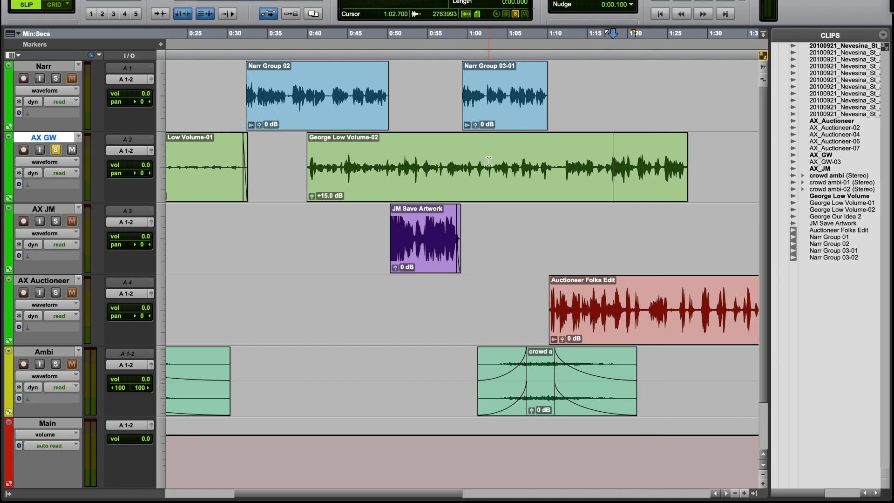
- Split the George clip at about 0:53.5, a point after it, 1:10 and 1:20
left_click(407, 156)
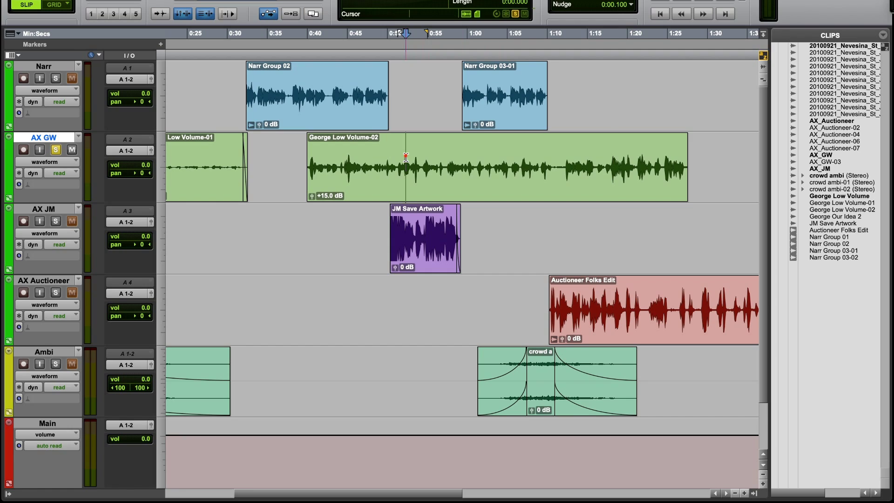
key("b")
left_click(465, 158)
key("b")
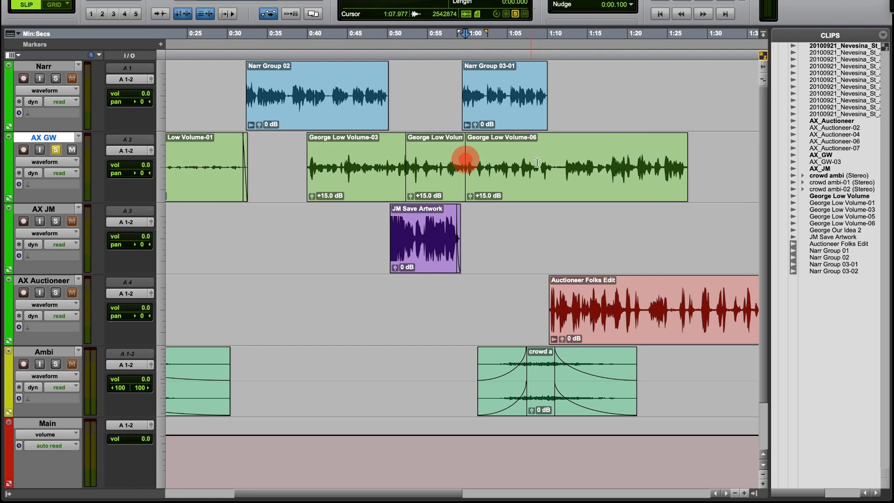
left_click(540, 162)
key("b")
left_click(623, 160)
key("b")
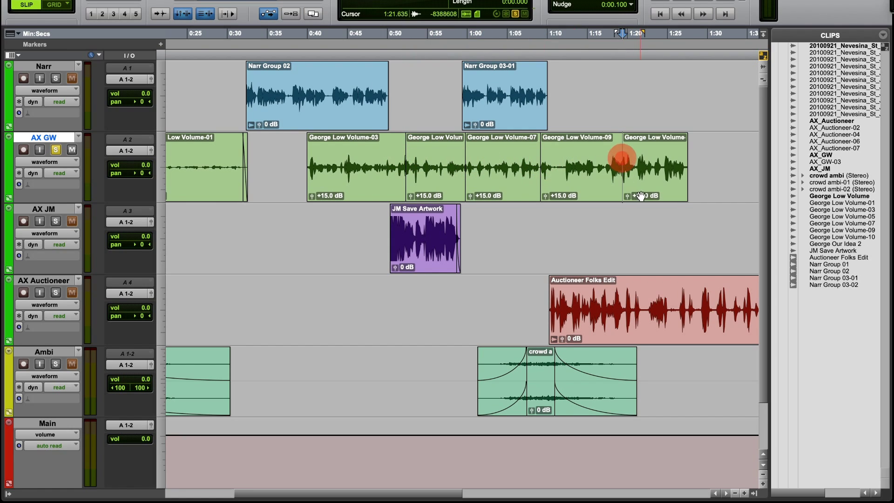
- Slide the later George pieces (-05, -07, -09, last) right to open gaps, then undo
left_click_drag(652, 180, 674, 181)
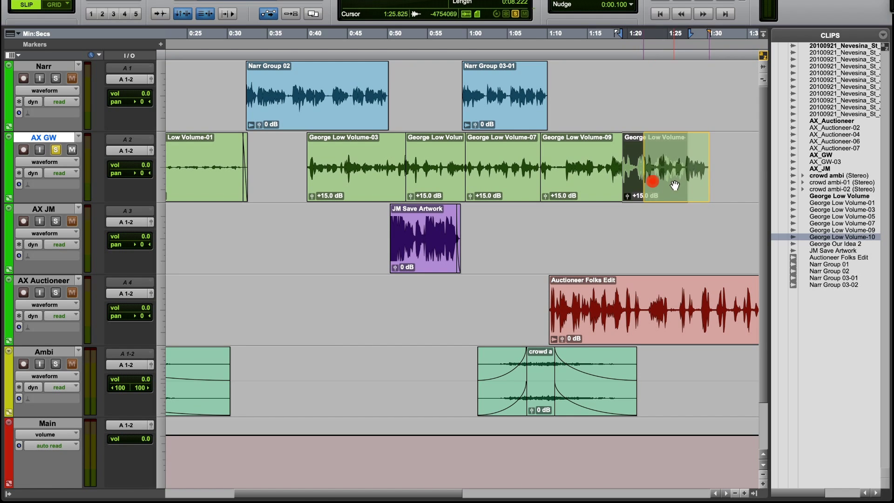
left_click_drag(564, 191, 598, 191)
left_click_drag(479, 193, 503, 193)
left_click_drag(435, 194, 460, 194)
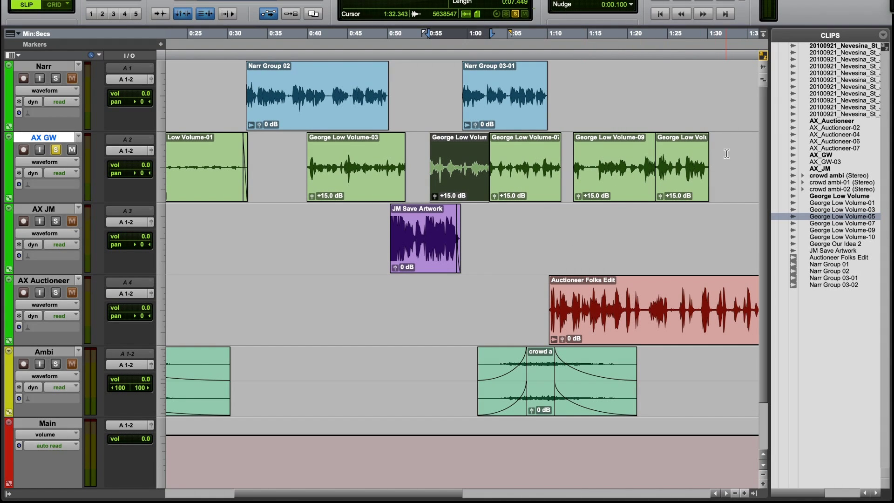
left_click_drag(727, 154, 416, 160)
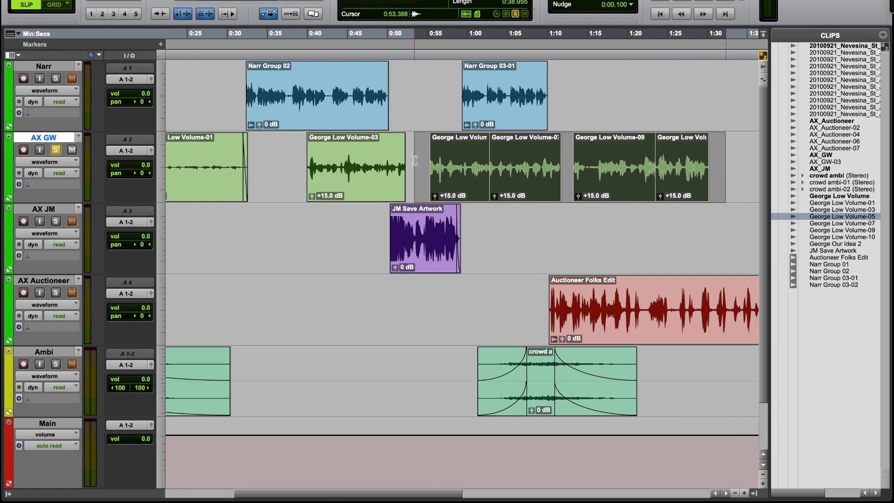
left_click(415, 161)
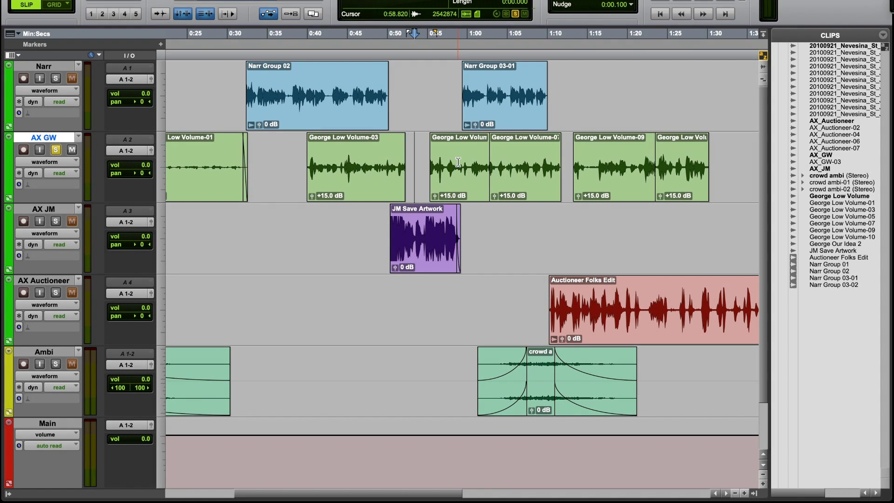
key("super+z")
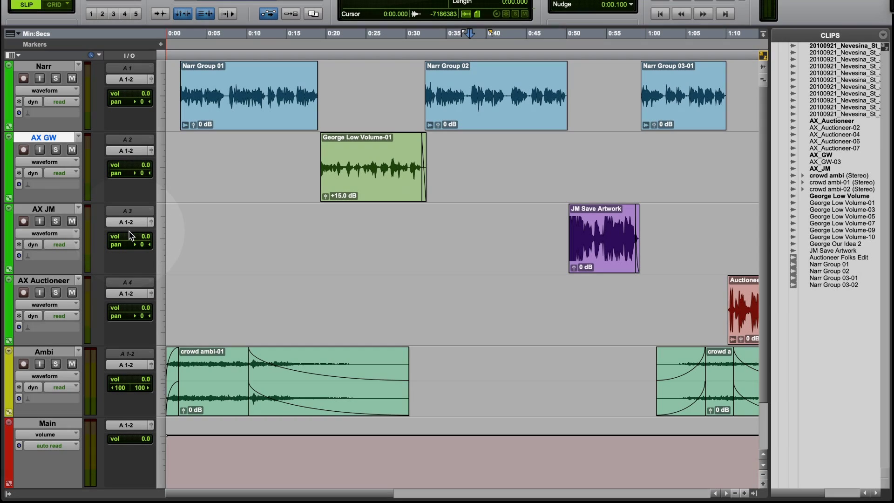
- Mute the Ambi track, play from about 0:13, and move the edit point to 0:03
left_click(274, 168)
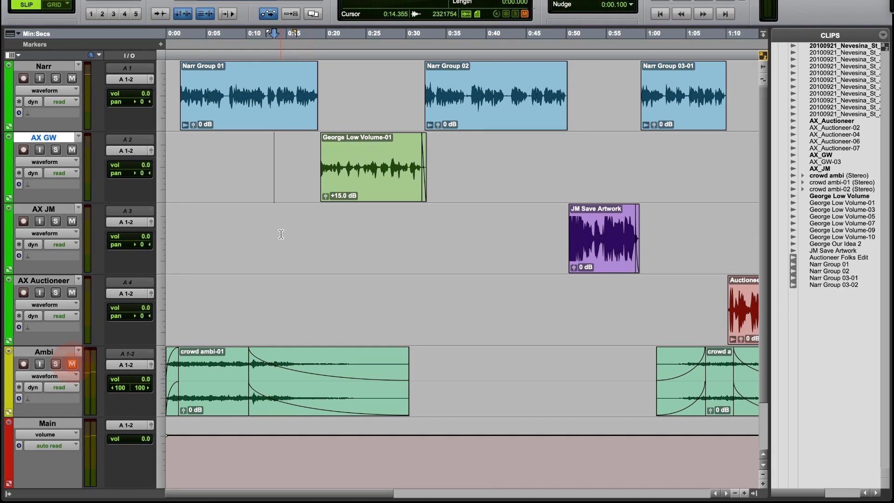
key("space")
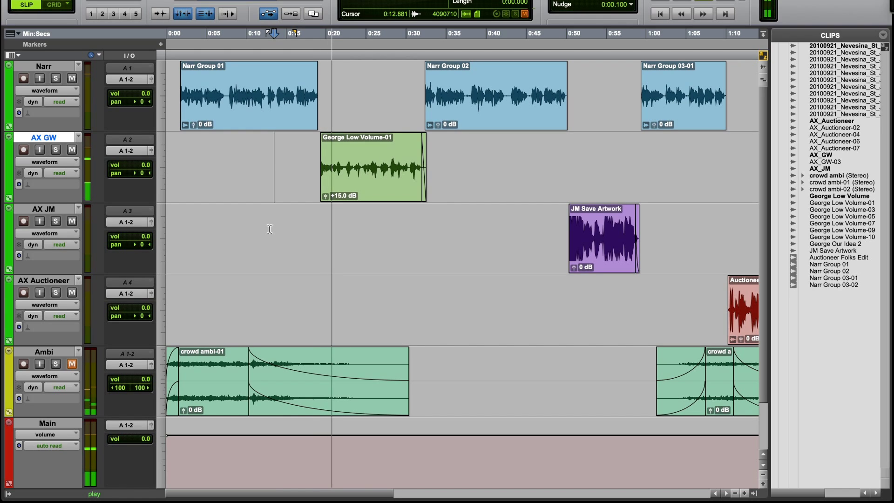
key("space")
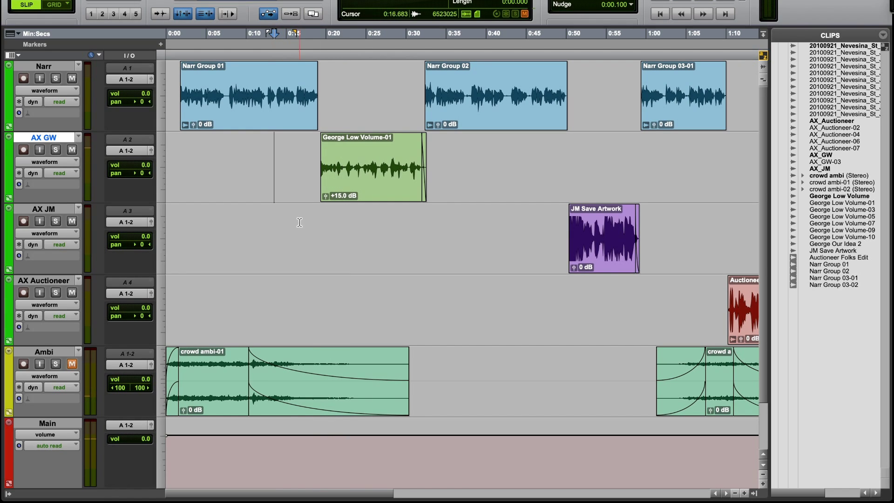
left_click(333, 191)
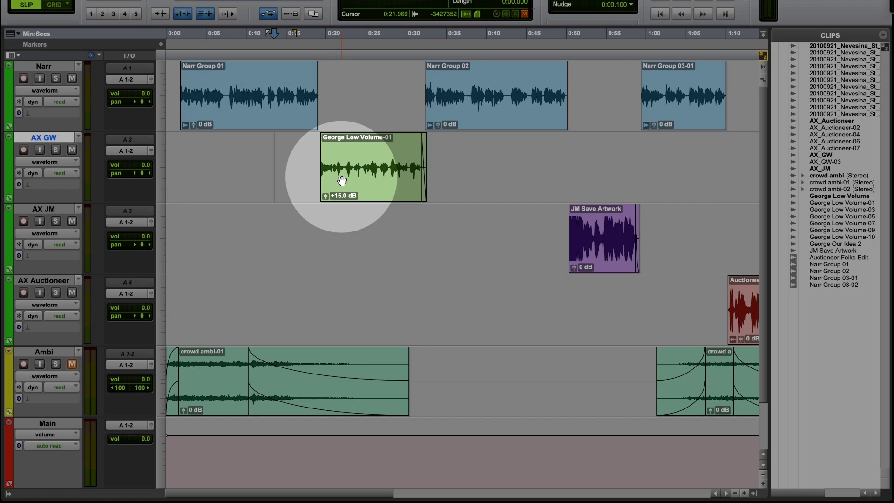
left_click(323, 124)
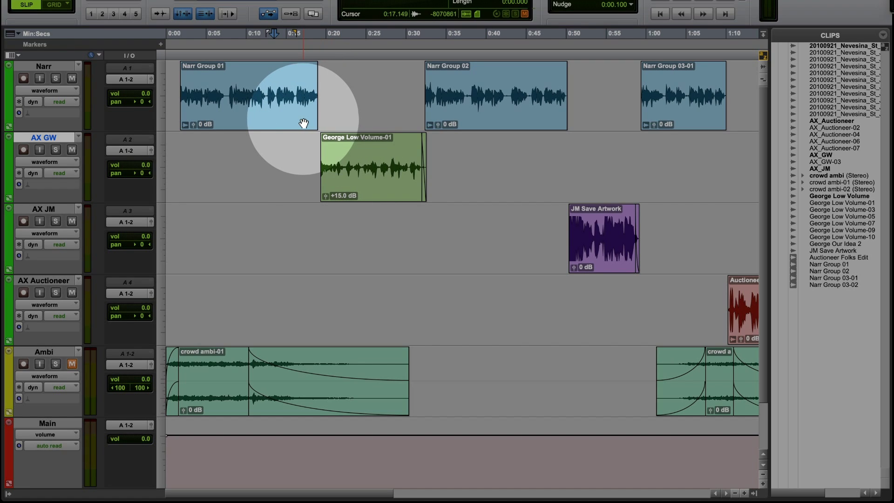
left_click(200, 158)
- Raise the AX GW volume to +3.6 then +4.2 dB, auditioning from 0:16
left_click(146, 167)
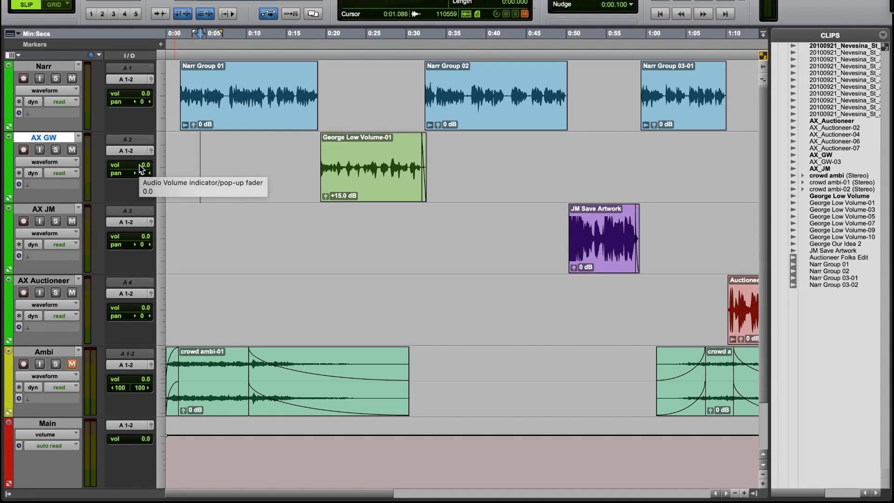
left_click_drag(141, 169, 138, 158)
left_click(301, 150)
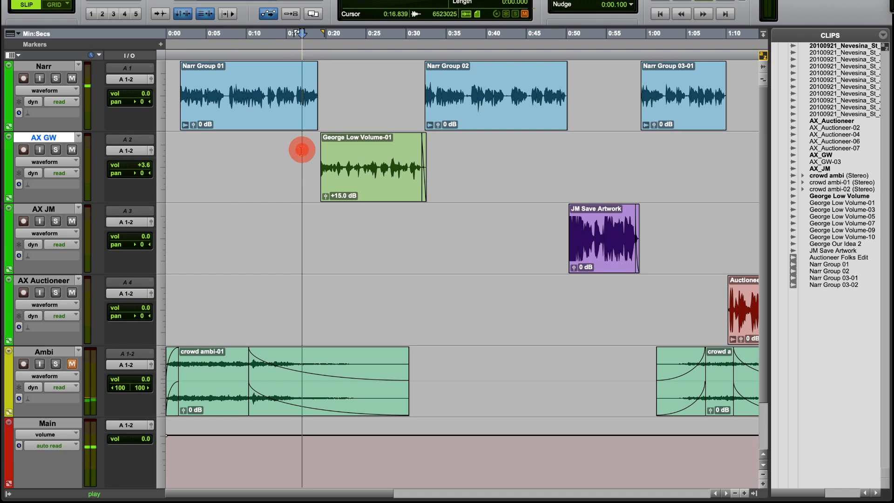
key("space")
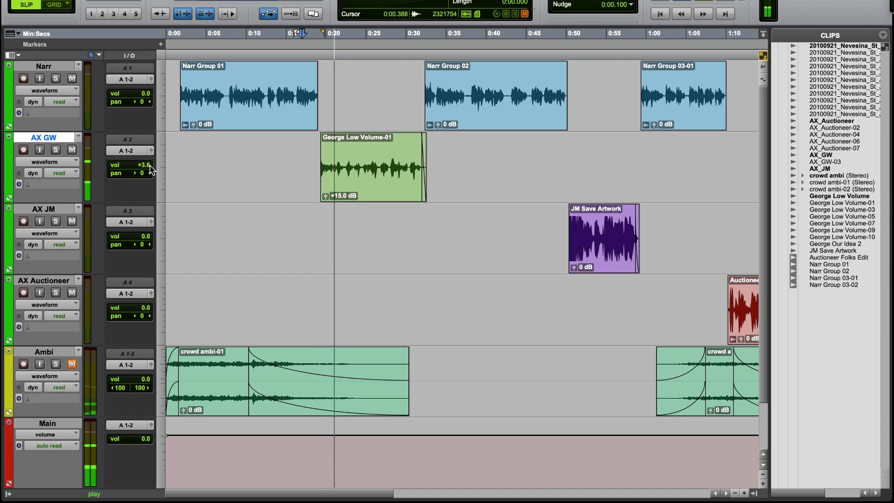
key("space")
left_click_drag(146, 169, 146, 167)
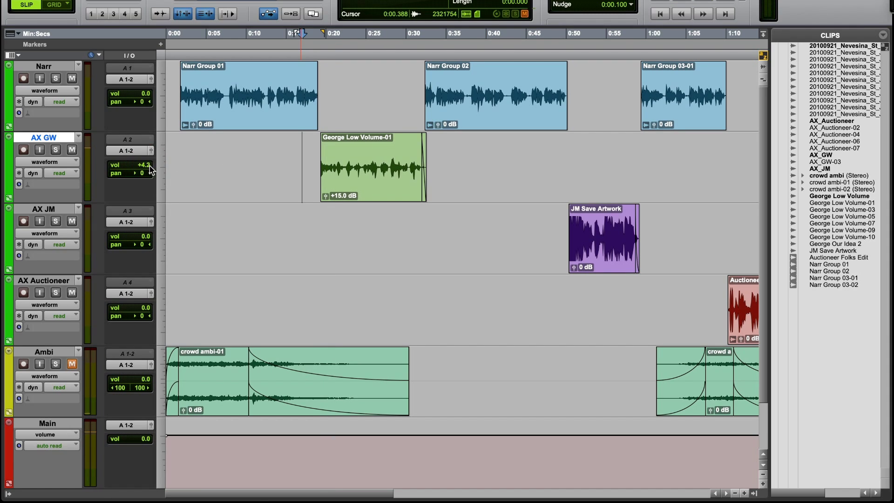
left_click(299, 151)
key("space")
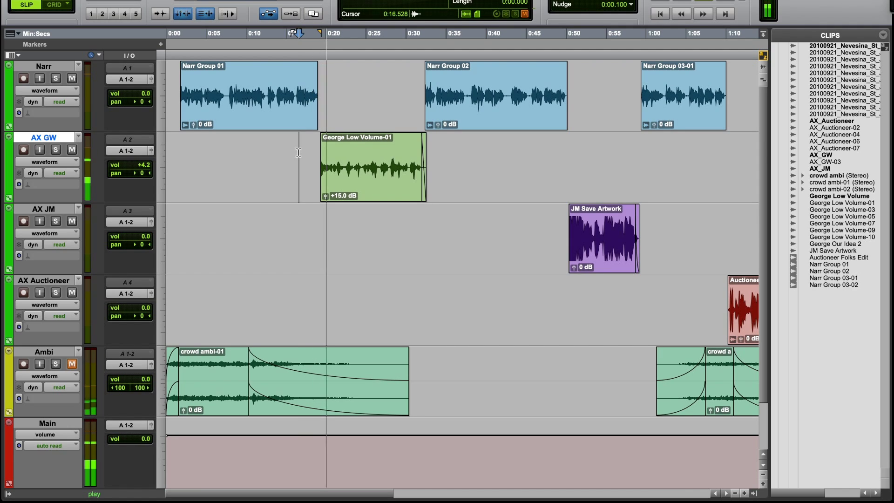
key("space")
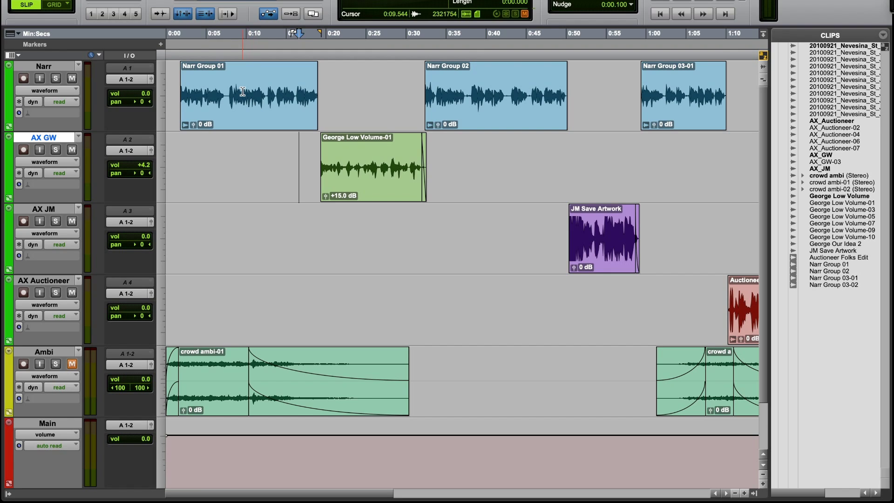
left_click_drag(228, 80, 270, 82)
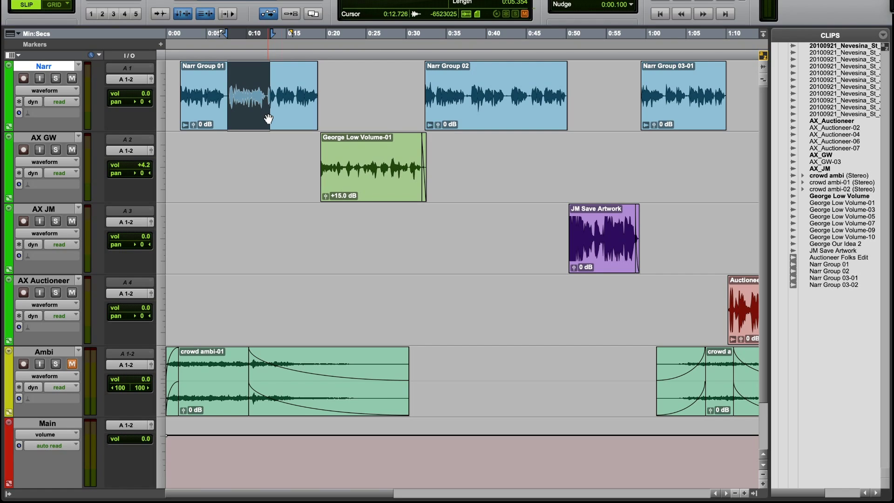
left_click(370, 194)
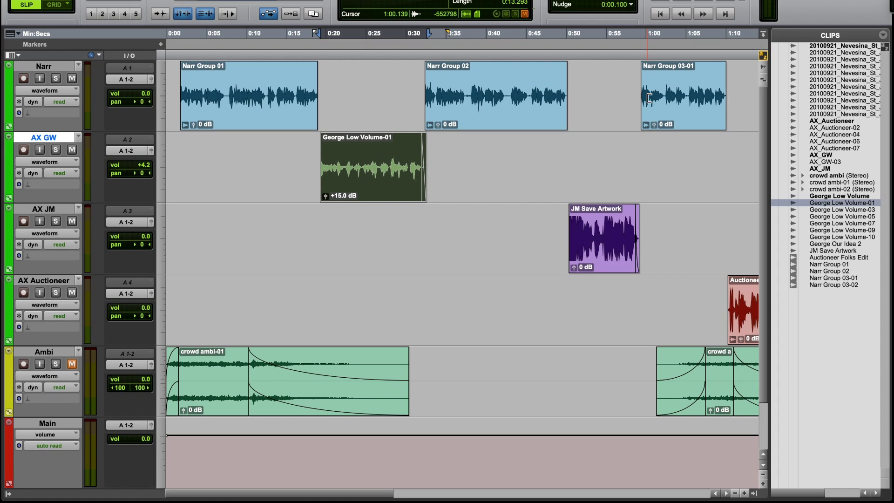
- Select the Narr Group 01 clip
left_click(292, 116)
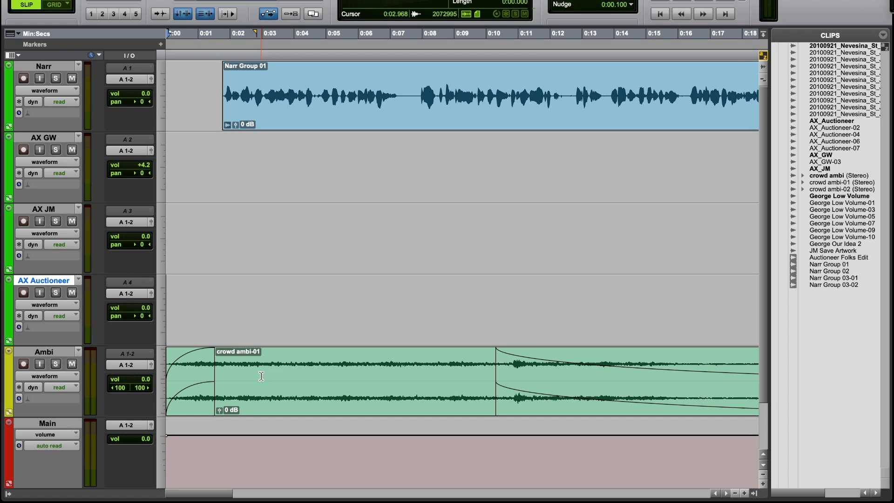
- Play crowd ambi-01 soloed from 0:04, then unsolo Ambi and hear the full mix
left_click(56, 365)
left_click(303, 371)
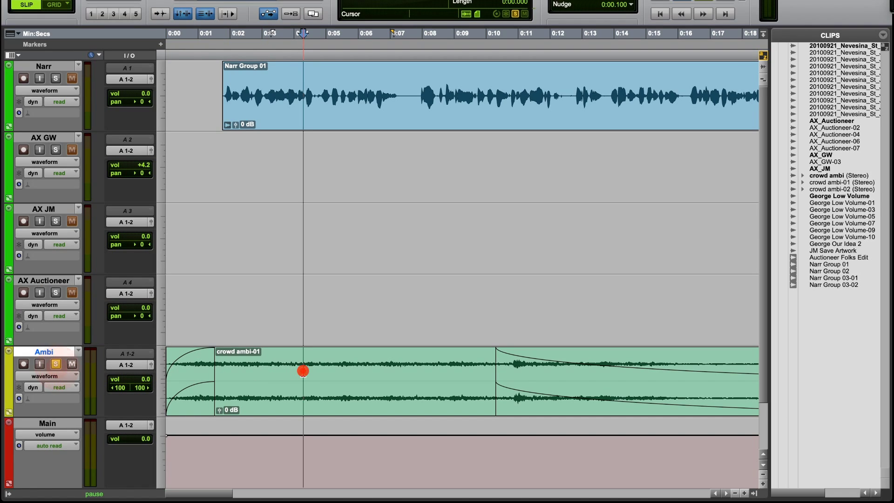
key("space")
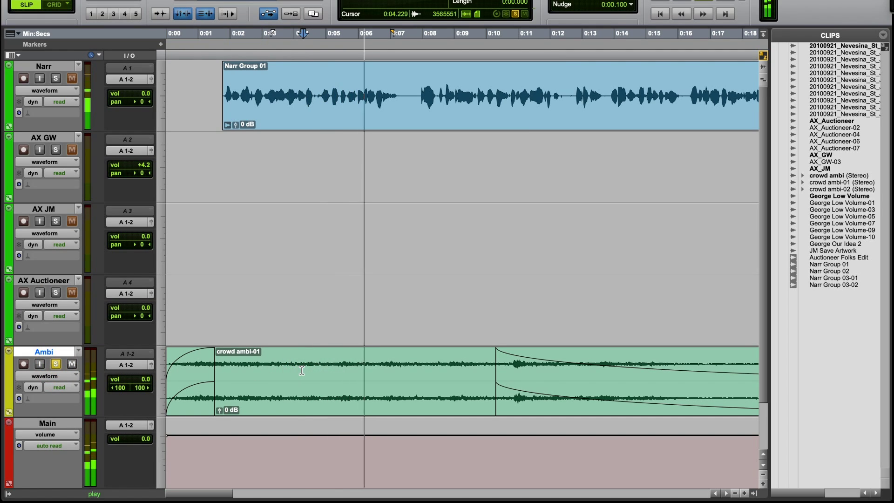
key("space")
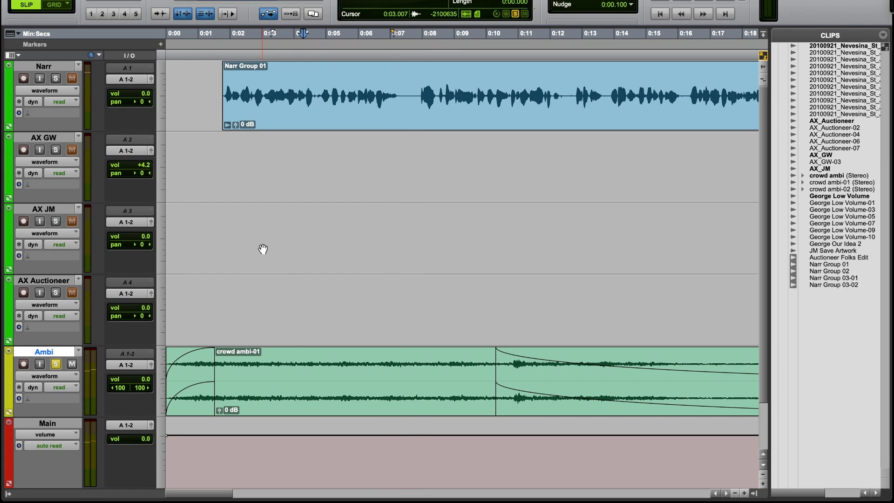
left_click(56, 365)
key("space")
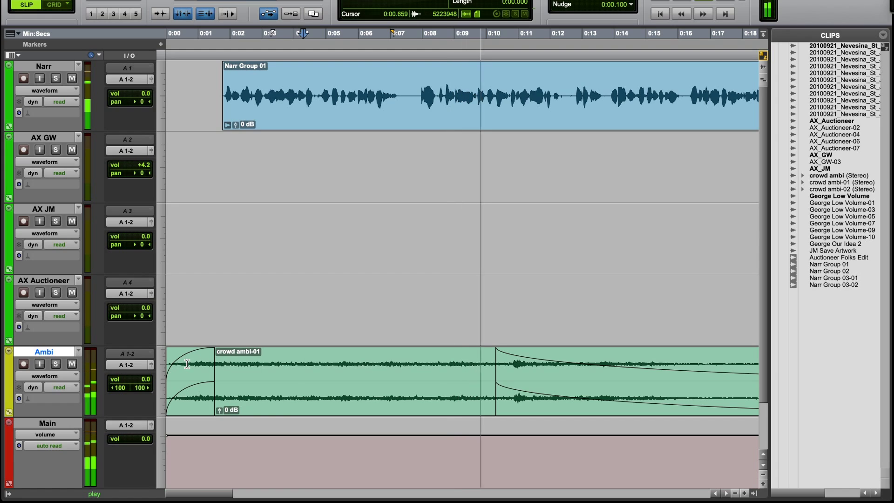
key("space")
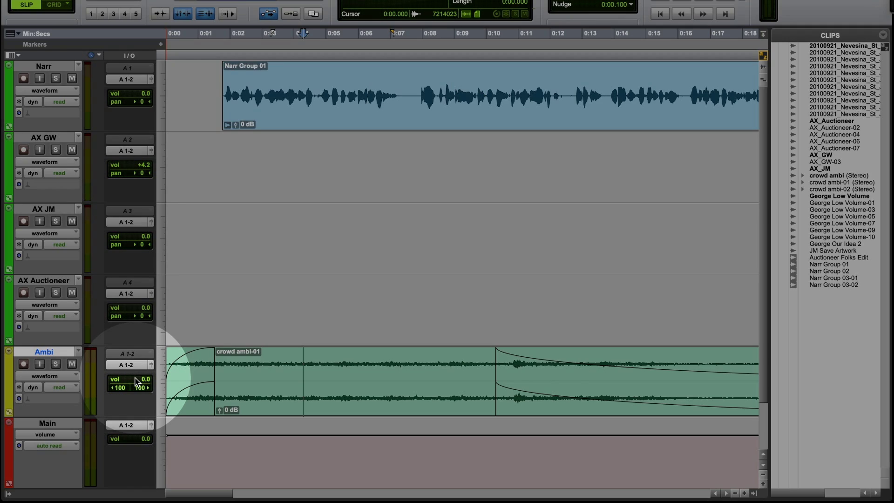
- Lower the Ambi volume to -8.6 dB and play it back with the narration
left_click(131, 383)
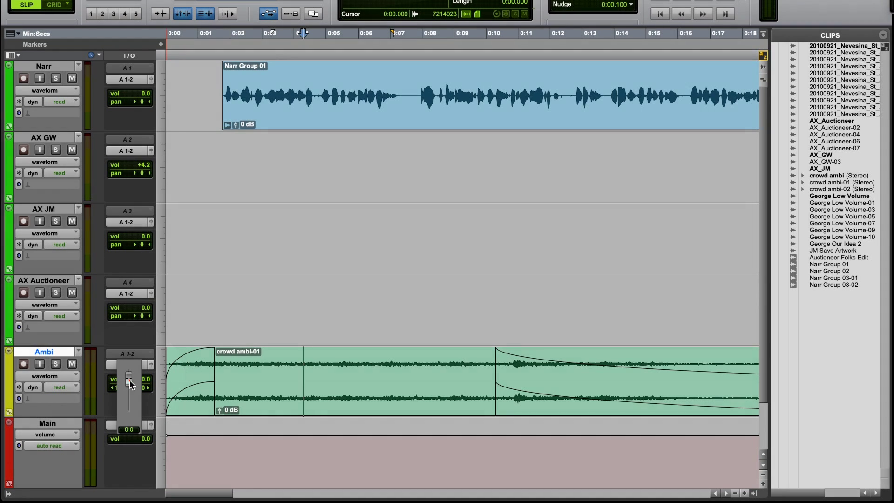
left_click_drag(131, 383, 133, 392)
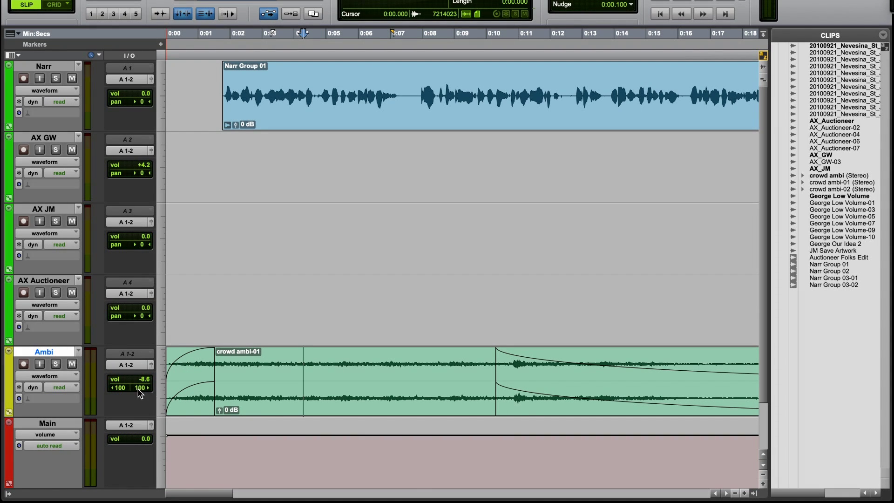
left_click(258, 376)
key("space")
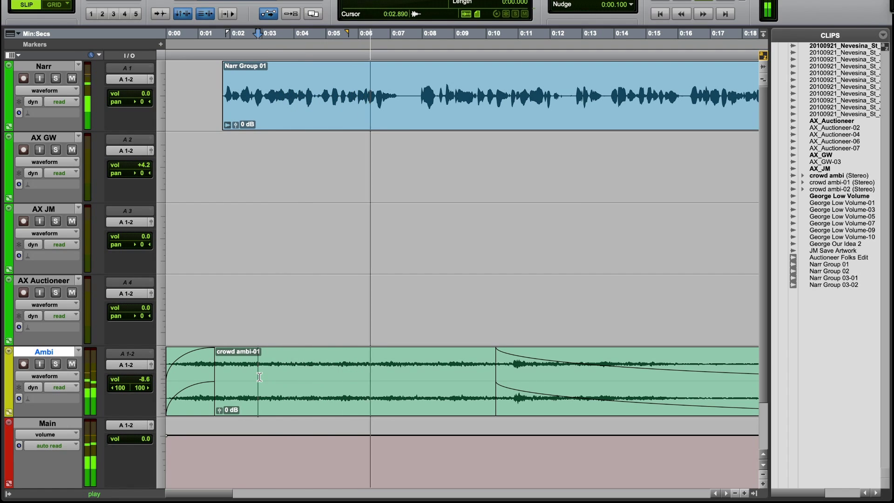
key("space")
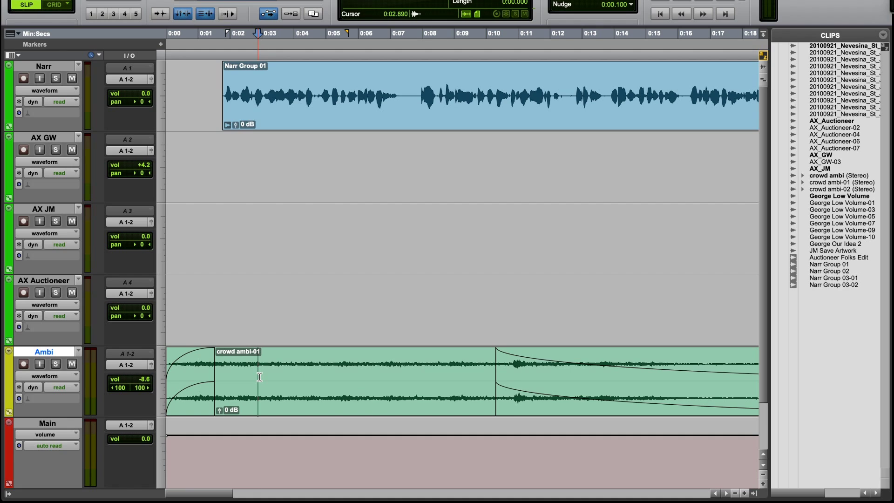
- Place the edit cursor near the session start, at about 0:02
left_click(172, 370)
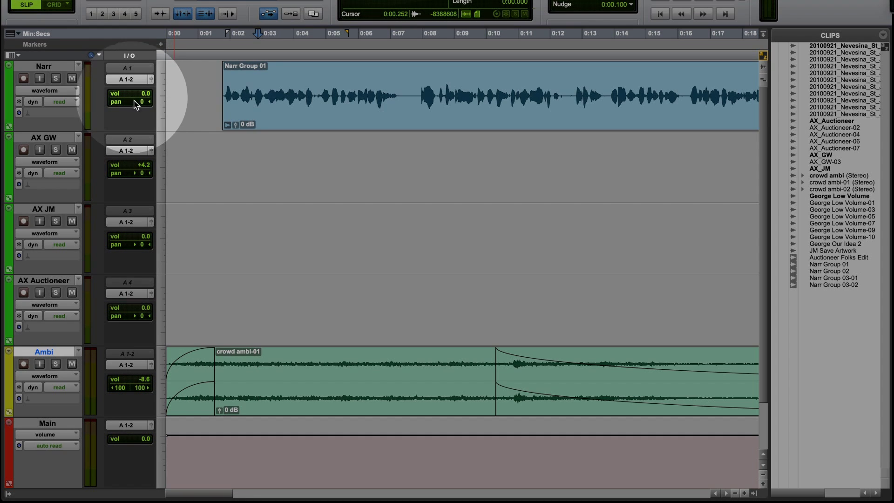
left_click(239, 195)
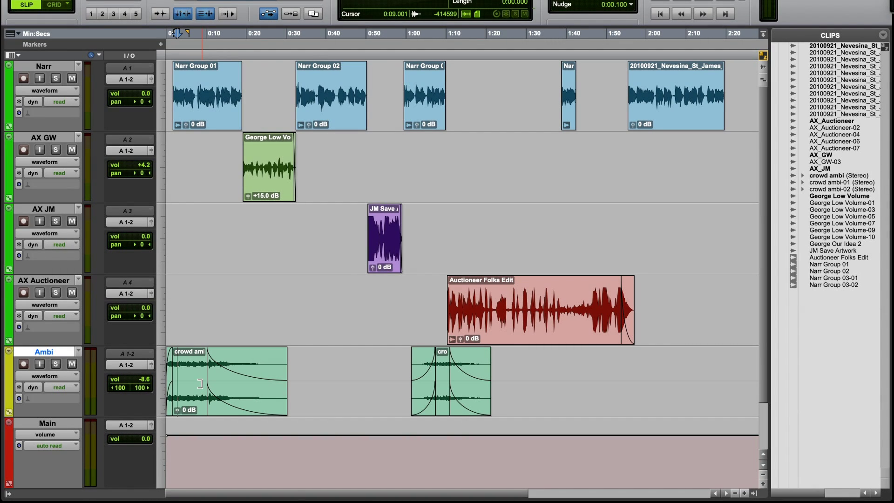
- Undo AX GW's volume change, taking it from +4.2 dB back to 0.0 dB
key("super+z")
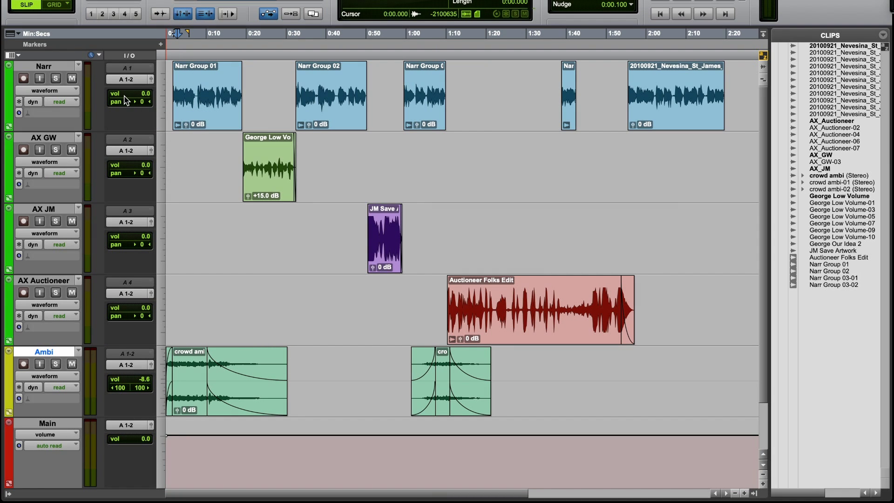
- Raise the Narr track's volume from 0.0 dB, past +0.7, to +1.5 dB
left_click(124, 96)
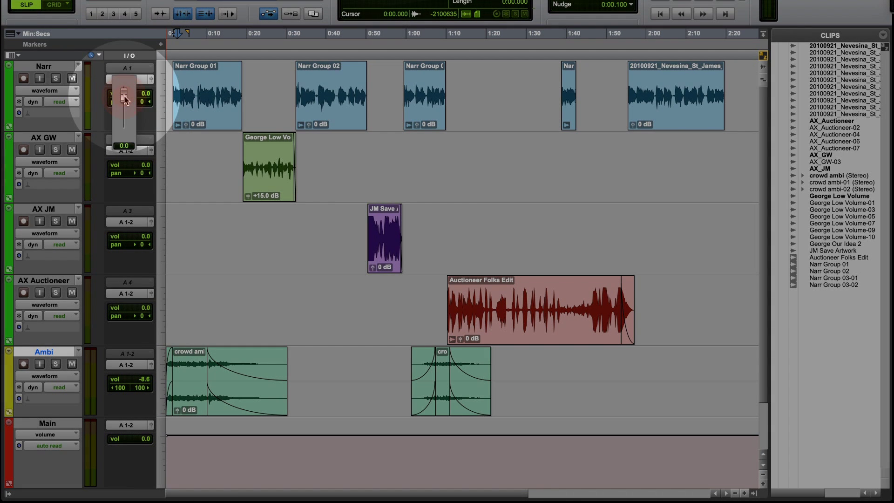
mouse_move(124, 95)
left_mouse_down()
mouse_move(125, 82)
mouse_move(125, 108)
left_mouse_up()
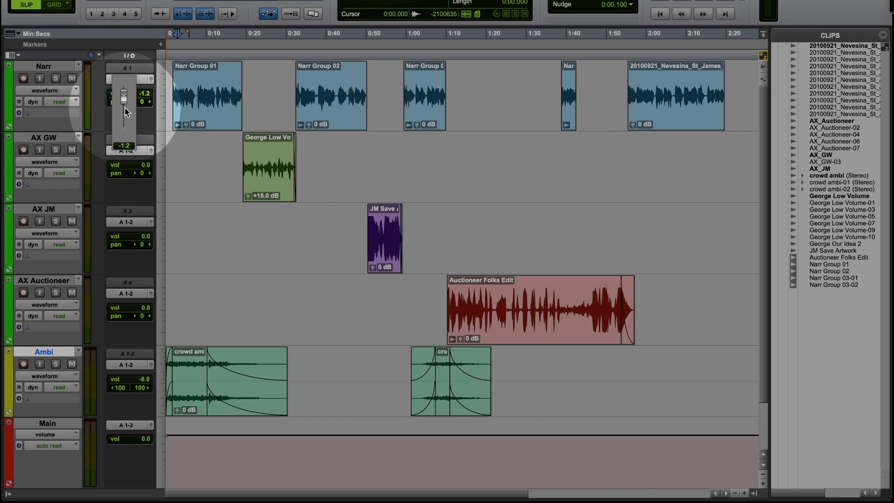
left_click_drag(125, 108, 124, 81)
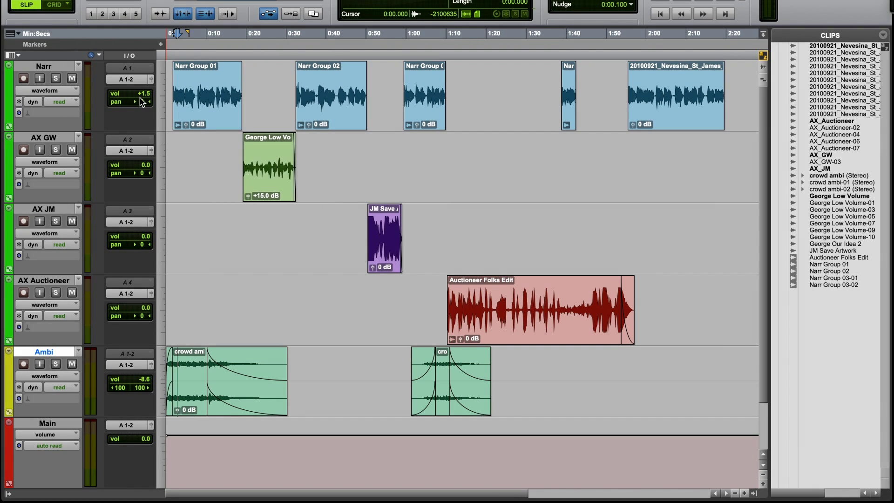
- Reset Narr's volume from +1.5 dB to 0.0 dB with an Option-click on its readout
left_click(145, 96, "alt")
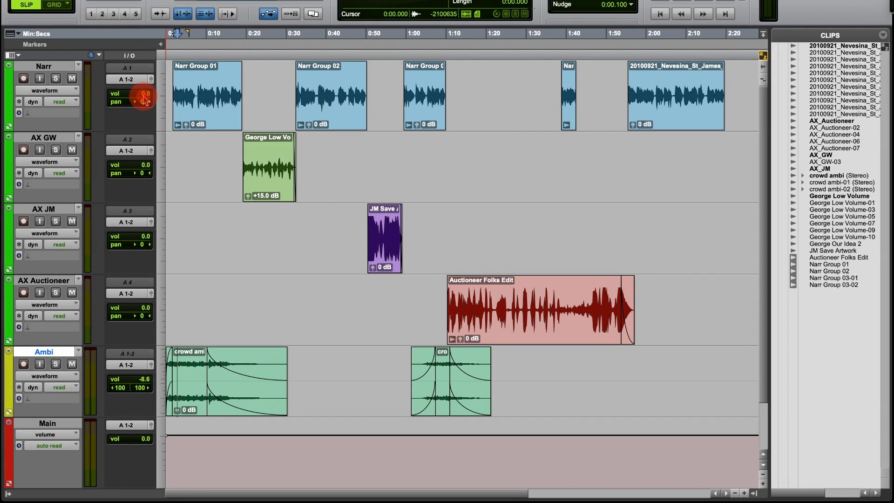